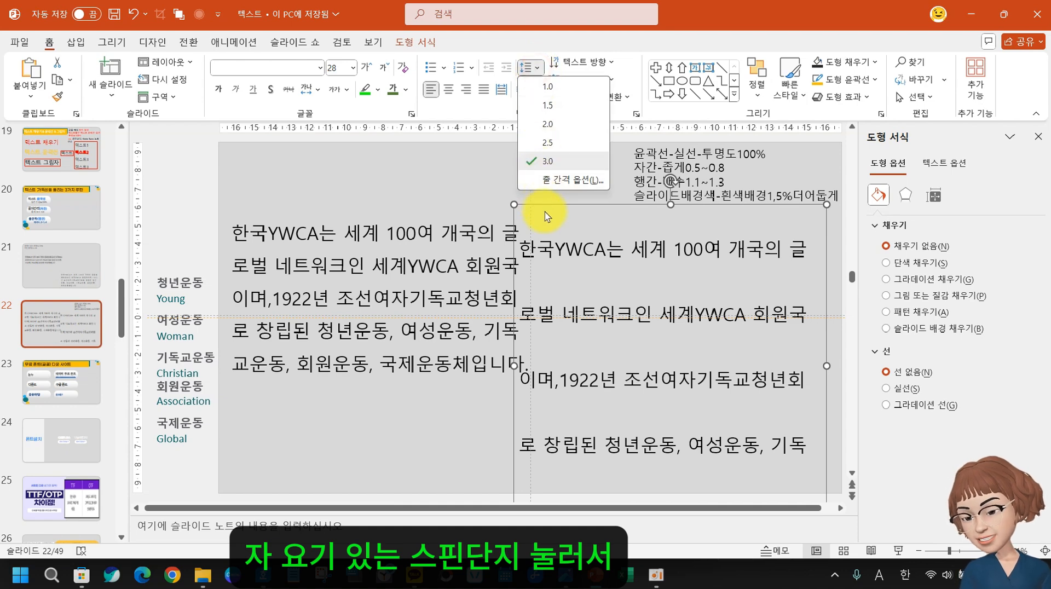
Open the line spacing options for the selected right-hand YWCA text box and choose multiple (배수) line spacing
{"action": "key", "text": "ctrl+2"}
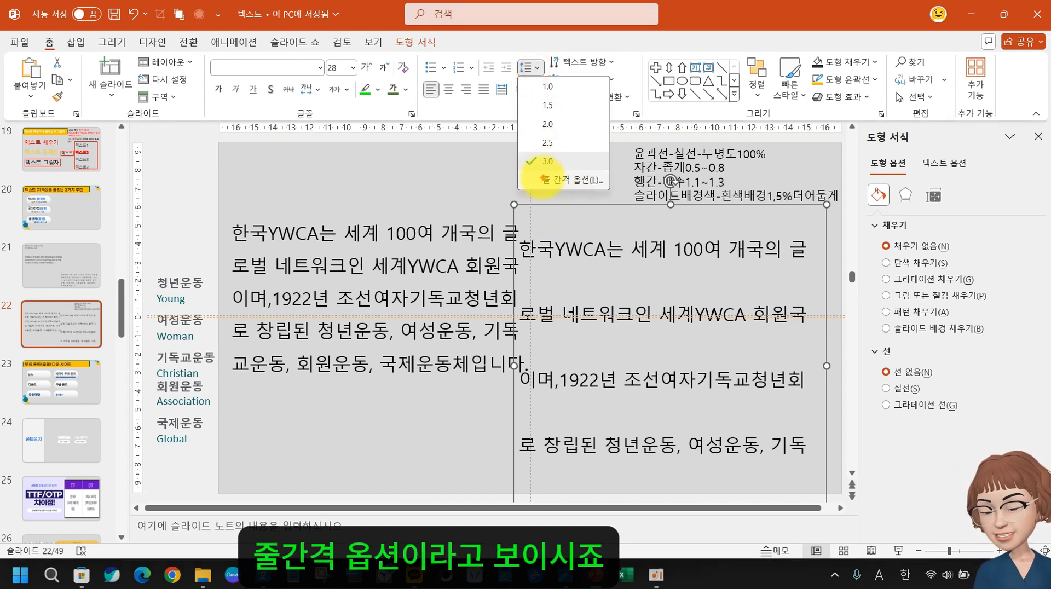
{"action": "left_click_drag", "start_coordinate": [520, 168], "coordinate": [605, 197]}
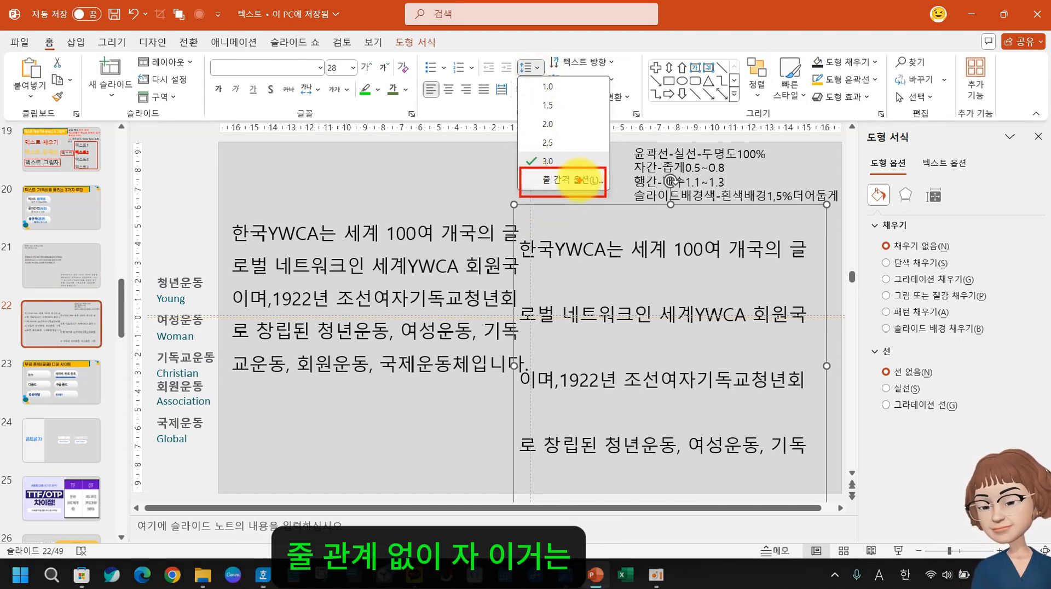
{"action": "key", "text": "Escape"}
{"action": "left_click", "coordinate": [537, 65]}
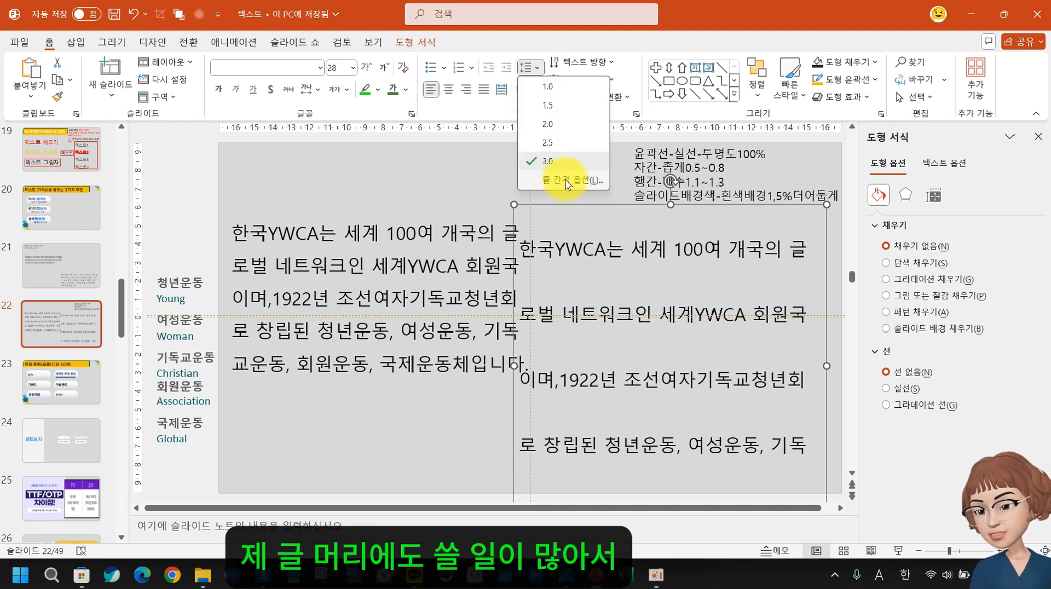
{"action": "left_click", "coordinate": [567, 181]}
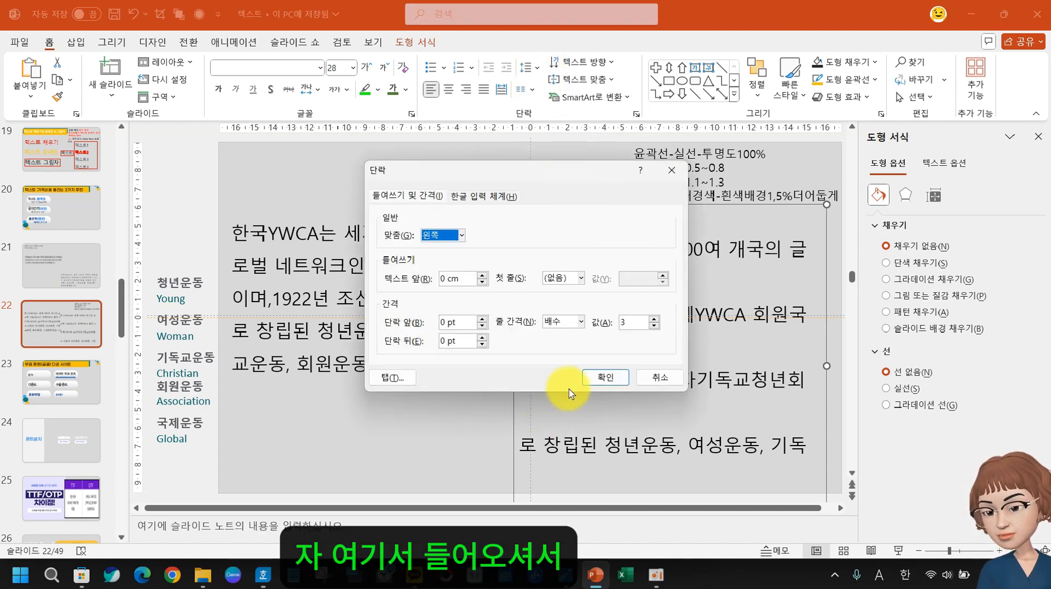
{"action": "left_click", "coordinate": [570, 322]}
{"action": "left_click", "coordinate": [573, 330]}
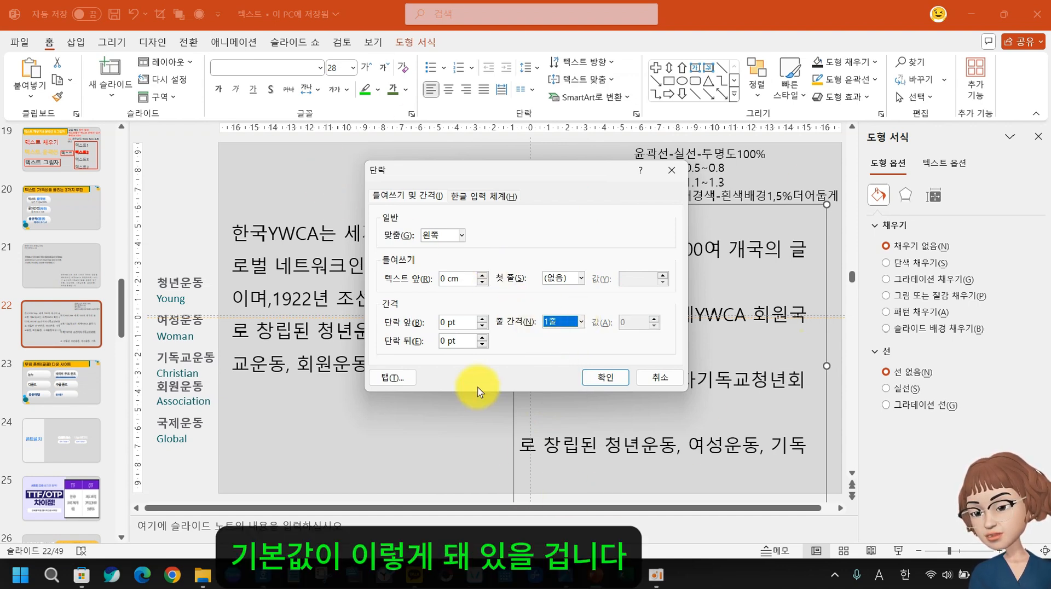
{"action": "left_click", "coordinate": [580, 322]}
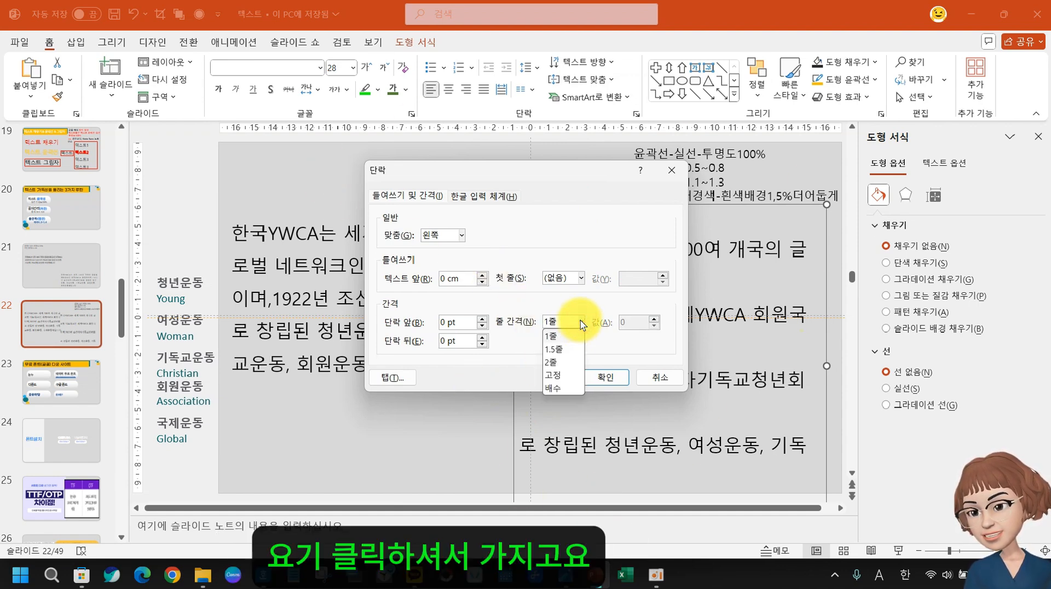
{"action": "left_click", "coordinate": [565, 391]}
Set the multiple line spacing value of the YWCA paragraph to 1.2 and apply it
{"action": "left_click_drag", "start_coordinate": [636, 327], "coordinate": [598, 331]}
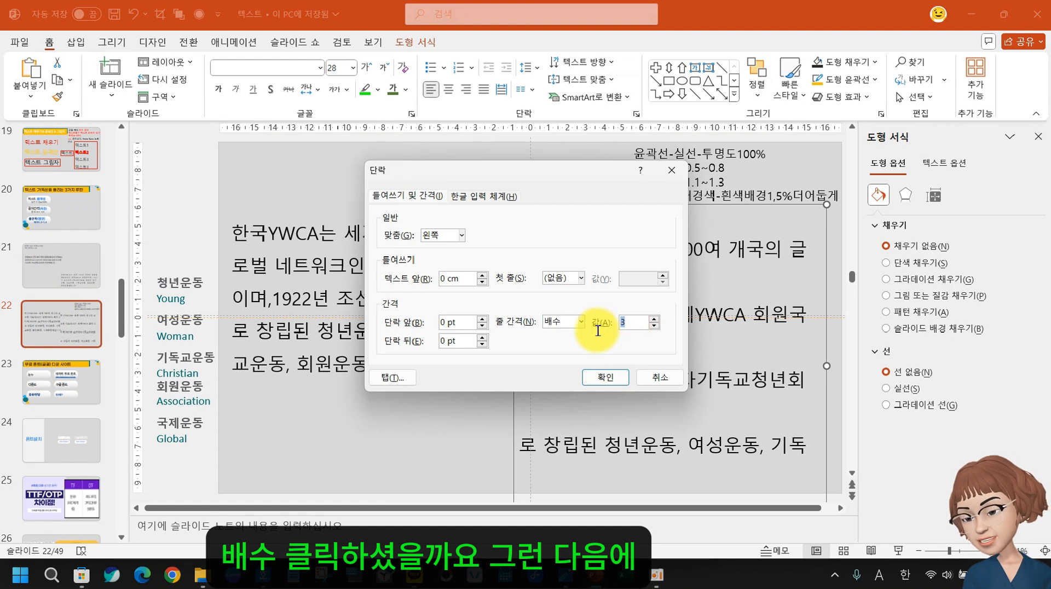
{"action": "left_click_drag", "start_coordinate": [579, 177], "coordinate": [514, 141]}
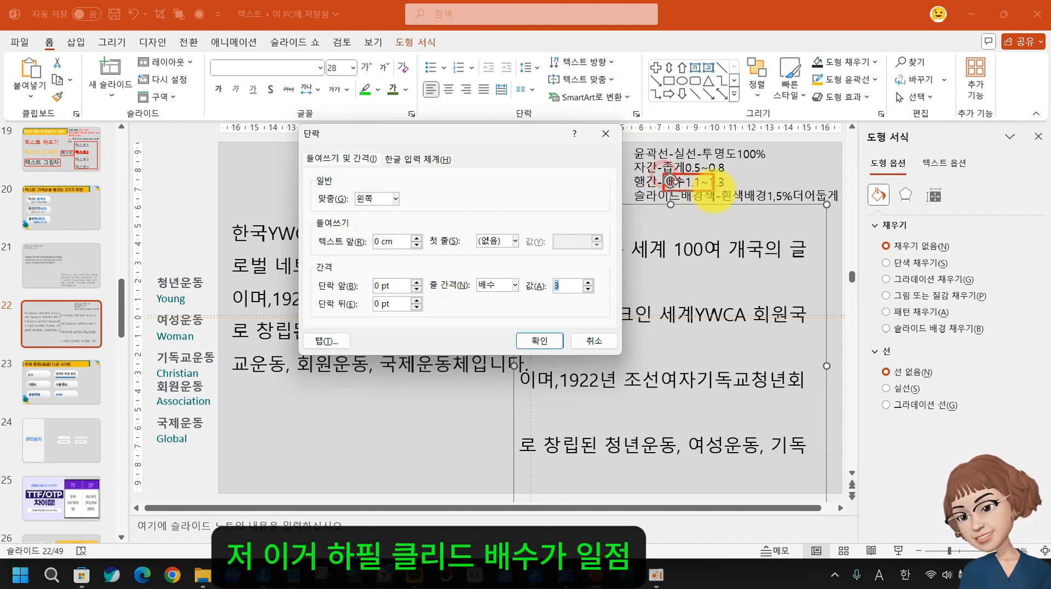
{"action": "left_click_drag", "start_coordinate": [663, 174], "coordinate": [742, 190]}
{"action": "key", "text": "Escape"}
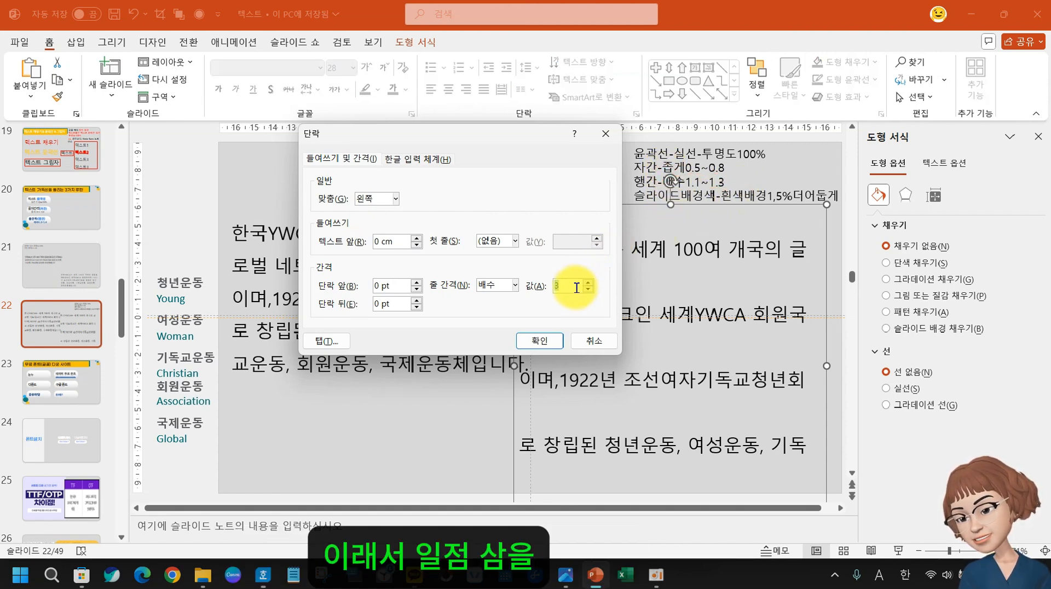
{"action": "type", "text": "1."}
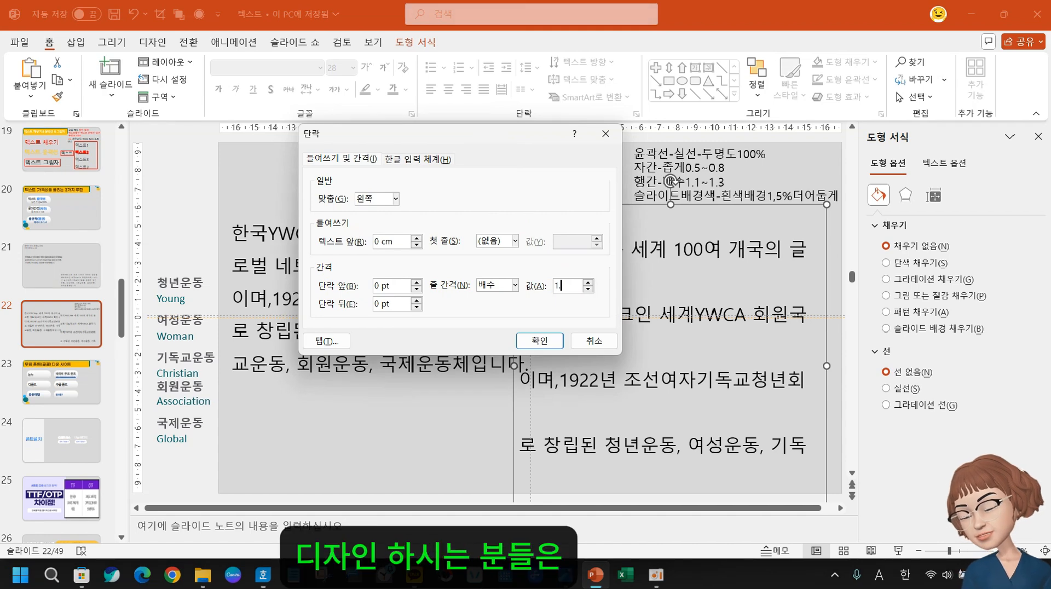
{"action": "type", "text": "1"}
{"action": "key", "text": "BackSpace"}
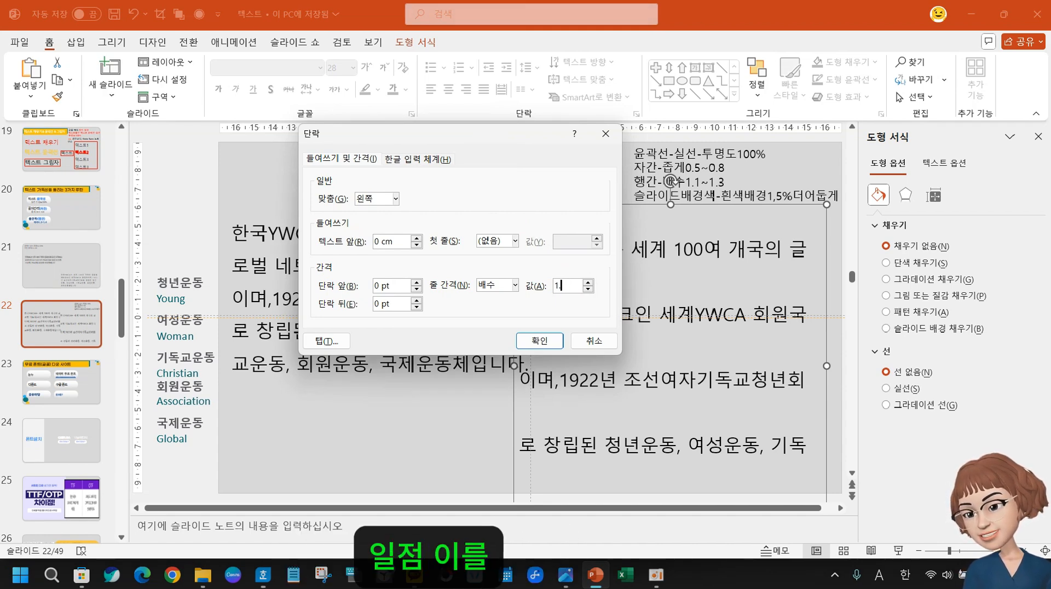
{"action": "type", "text": "20"}
{"action": "key", "text": "BackSpace"}
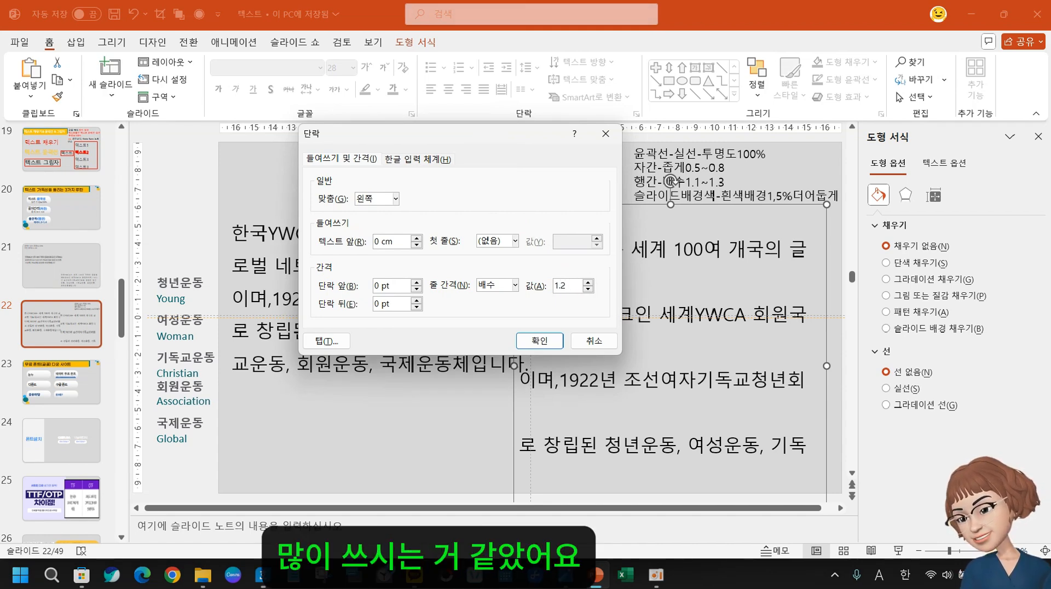
{"action": "key", "text": "Return"}
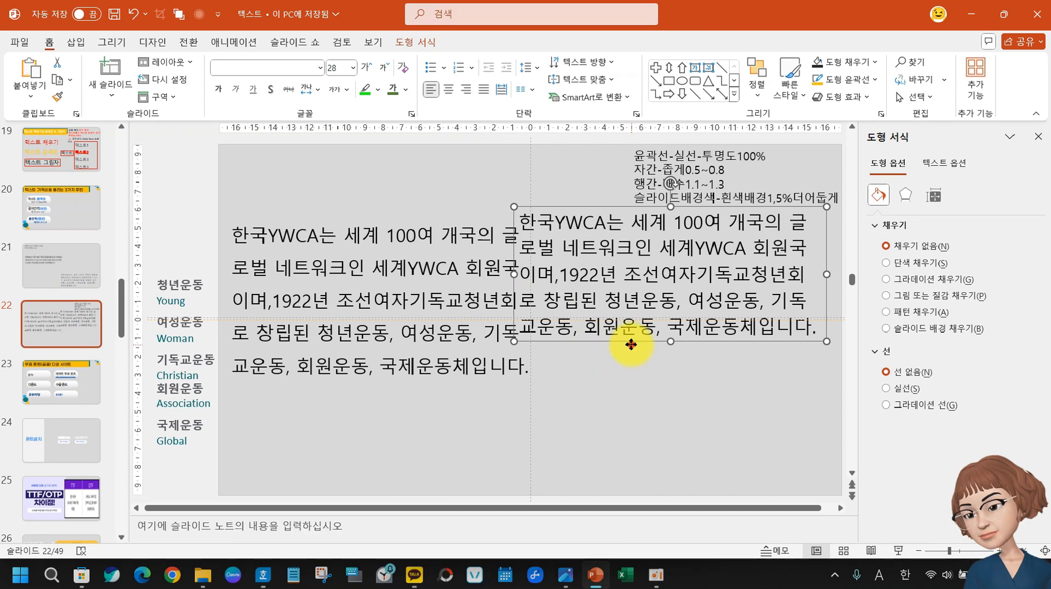
Move the right-hand YWCA text box lower on the slide, into the empty area beside the other paragraph, and deselect it
{"action": "left_click_drag", "start_coordinate": [631, 344], "coordinate": [634, 439]}
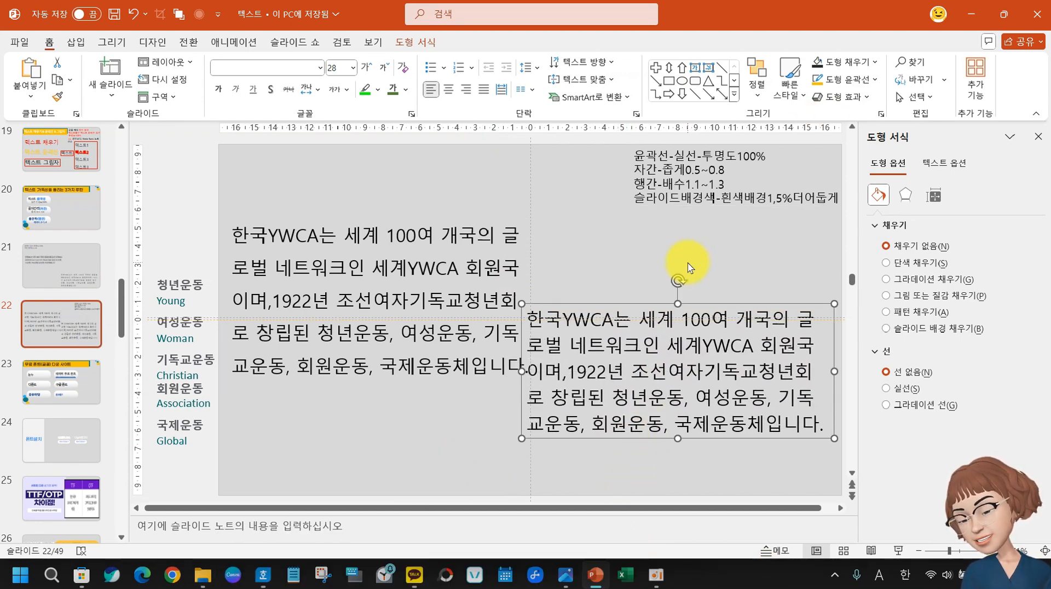
{"action": "left_click", "coordinate": [718, 235]}
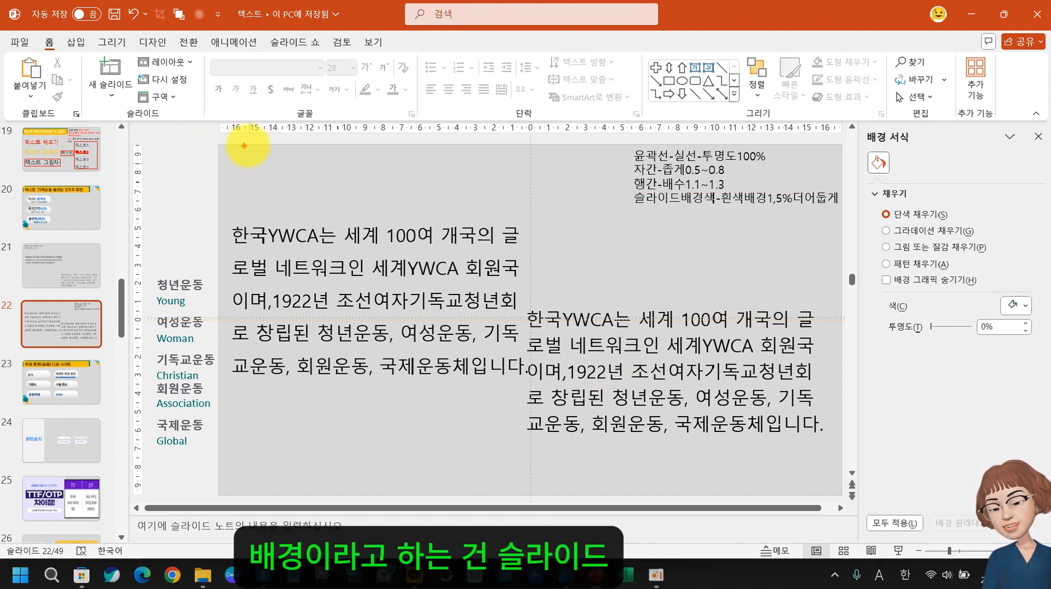
{"action": "mouse_move", "coordinate": [216, 143]}
{"action": "left_mouse_down"}
{"action": "mouse_move", "coordinate": [634, 328]}
{"action": "mouse_move", "coordinate": [840, 505]}
{"action": "left_mouse_up"}
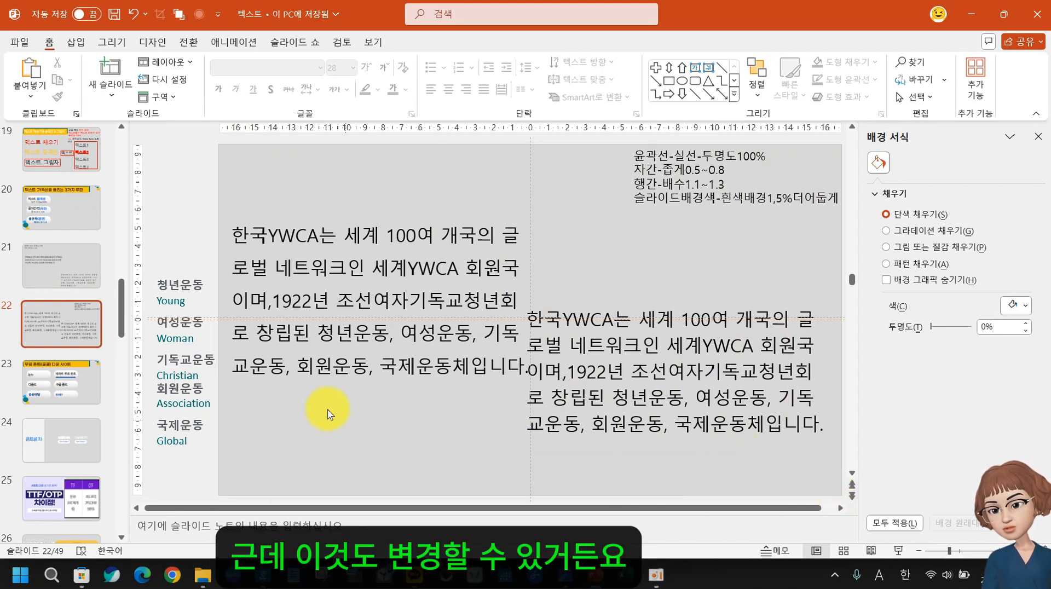
{"action": "right_click", "coordinate": [230, 162]}
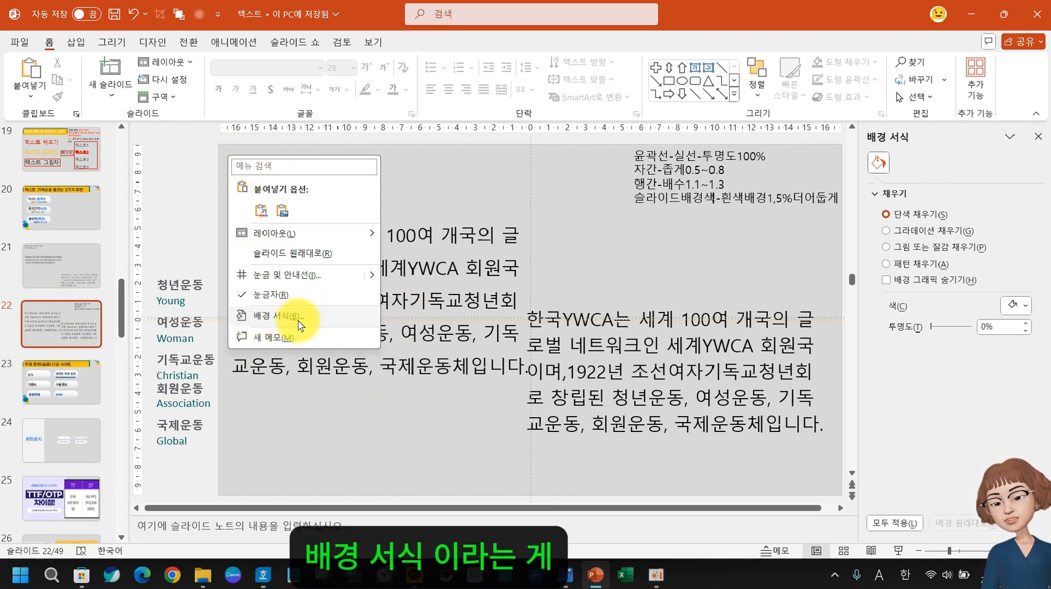
{"action": "key", "text": "ctrl+2"}
{"action": "left_click_drag", "start_coordinate": [229, 301], "coordinate": [387, 329]}
{"action": "key", "text": "Escape"}
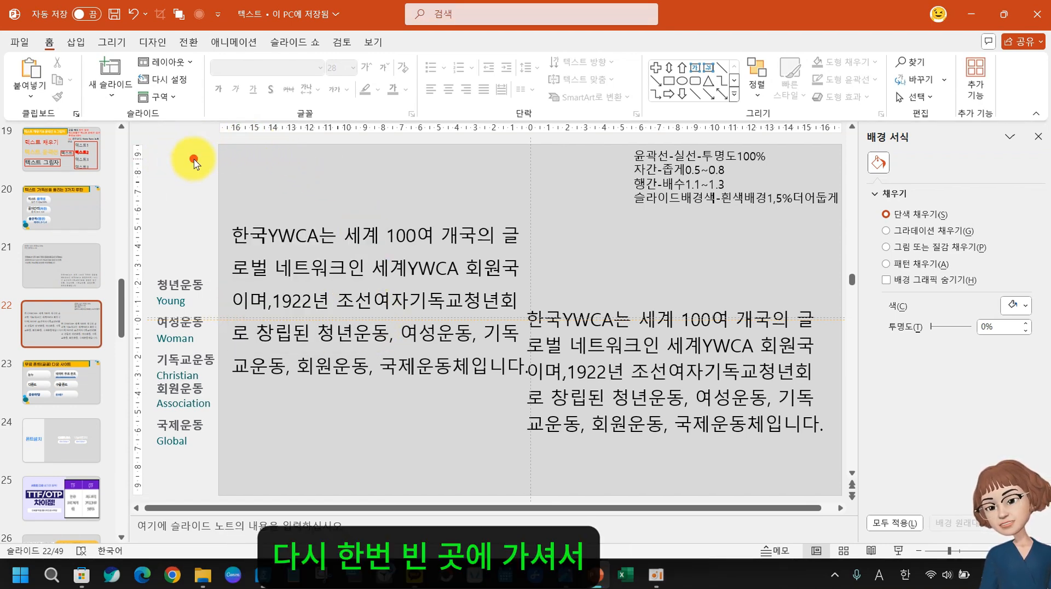
Open the background formatting for slide 22 and set its solid fill to theme white, 5% darker
{"action": "right_click", "coordinate": [236, 148]}
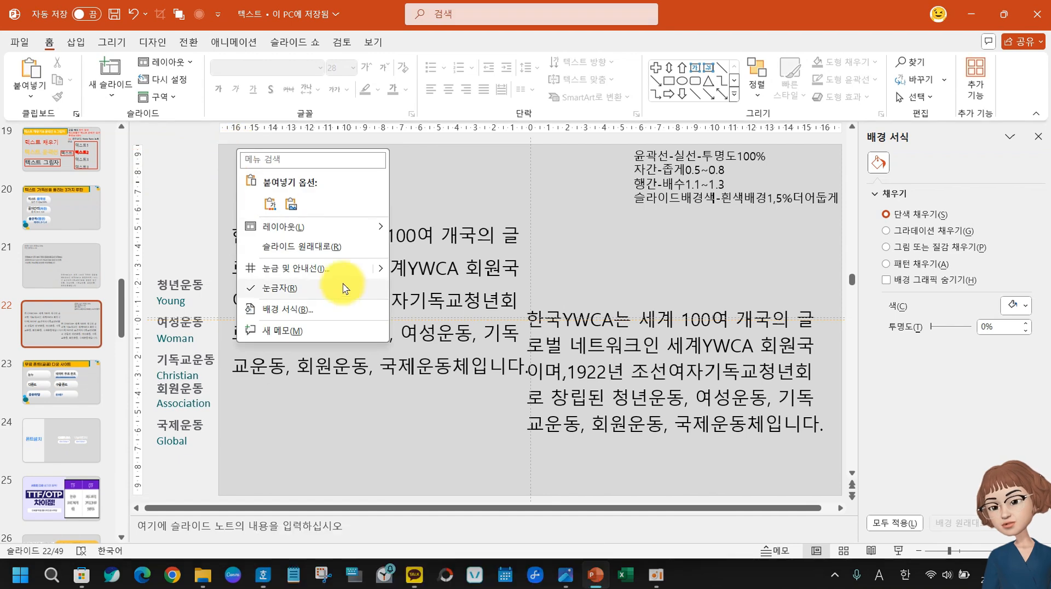
{"action": "left_click", "coordinate": [327, 308]}
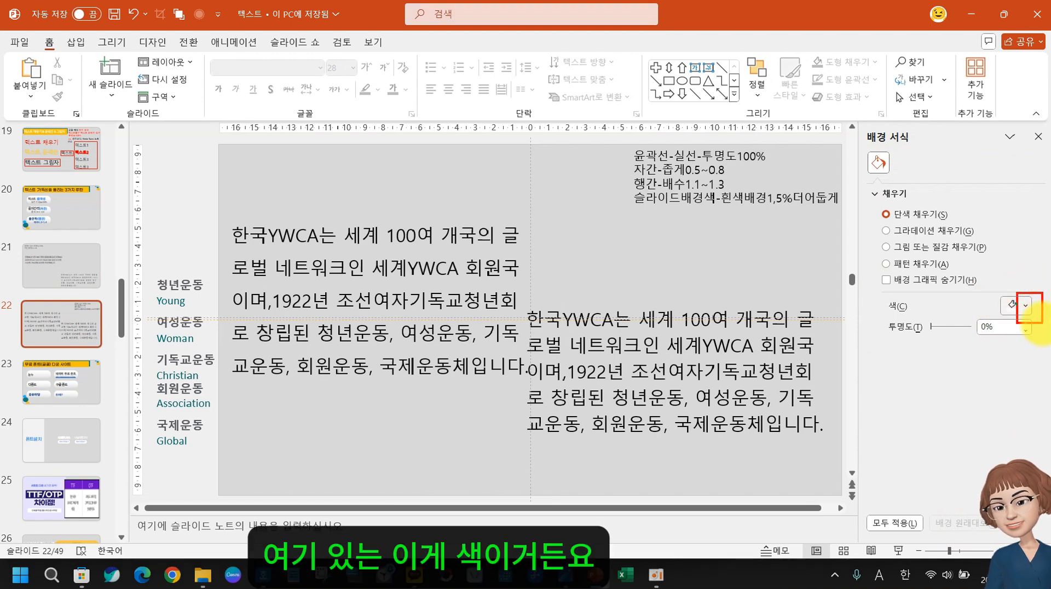
{"action": "left_click", "coordinate": [1025, 305]}
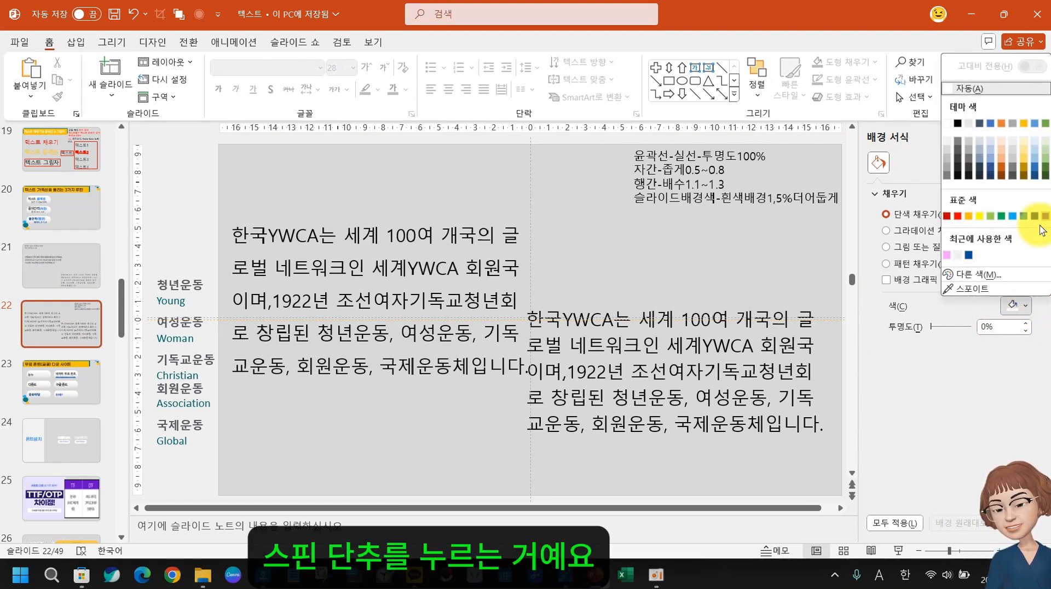
{"action": "left_click", "coordinate": [950, 144]}
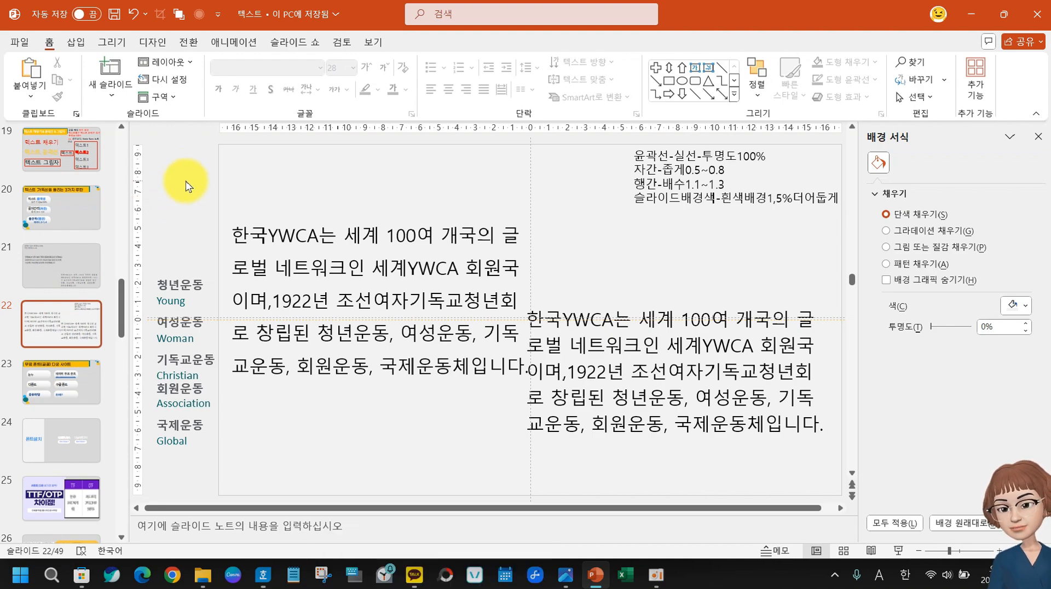
{"action": "key", "text": "ctrl+1"}
{"action": "left_click", "coordinate": [180, 169]}
{"action": "left_click_drag", "start_coordinate": [150, 132], "coordinate": [235, 229]}
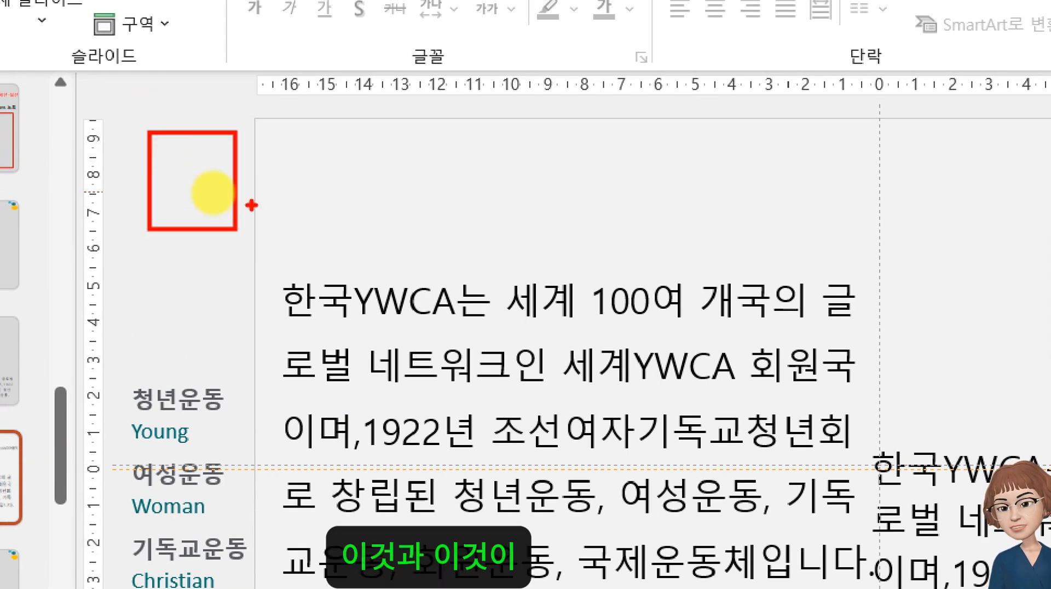
{"action": "left_click_drag", "start_coordinate": [282, 144], "coordinate": [395, 233]}
{"action": "mouse_move", "coordinate": [196, 162]}
{"action": "left_mouse_down"}
{"action": "mouse_move", "coordinate": [328, 190]}
{"action": "mouse_move", "coordinate": [295, 222]}
{"action": "left_mouse_up"}
{"action": "mouse_move", "coordinate": [207, 146]}
{"action": "left_mouse_down"}
{"action": "mouse_move", "coordinate": [176, 174]}
{"action": "mouse_move", "coordinate": [240, 207]}
{"action": "left_mouse_up"}
{"action": "key", "text": "Escape"}
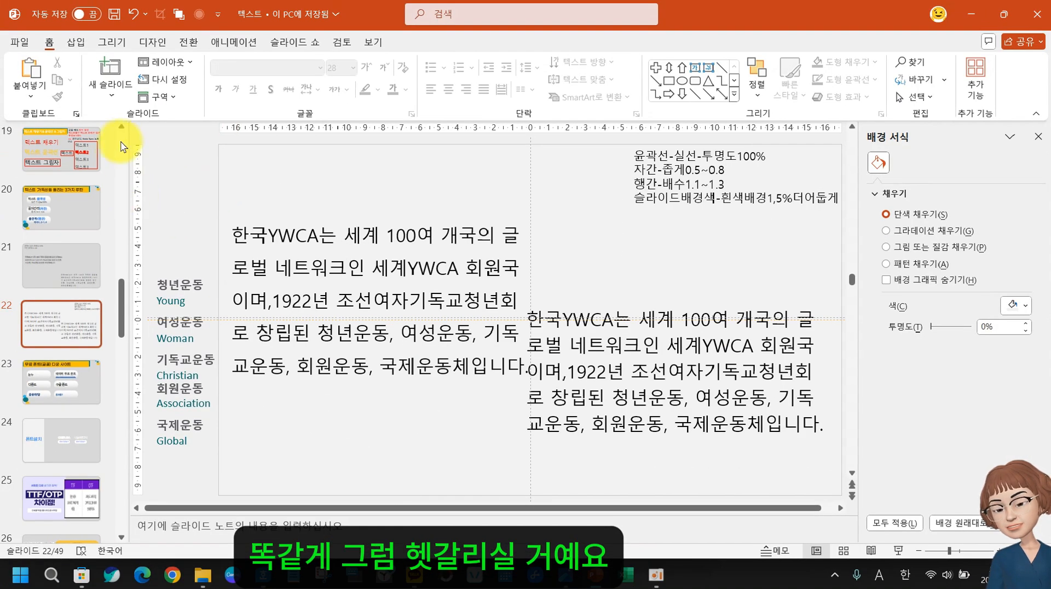
Change slide 22's solid background fill to a darker gray shade of the theme white
{"action": "left_click", "coordinate": [1024, 308]}
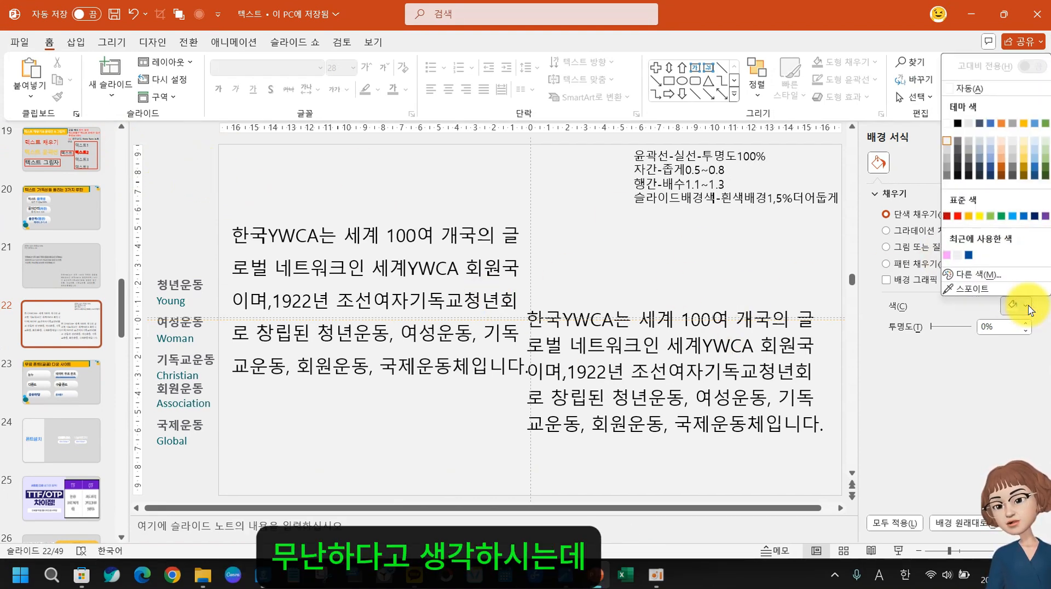
{"action": "left_click", "coordinate": [948, 157]}
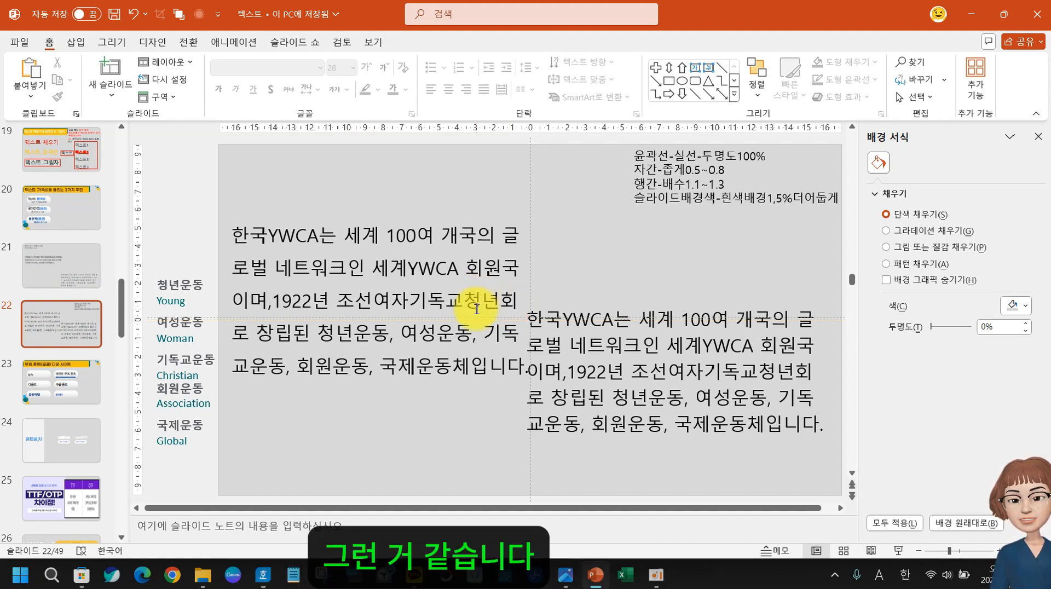
Look back through the presentation's earlier slides, from slide 22 to the mouse pointer title slide and the opening slides
{"action": "left_click", "coordinate": [68, 396]}
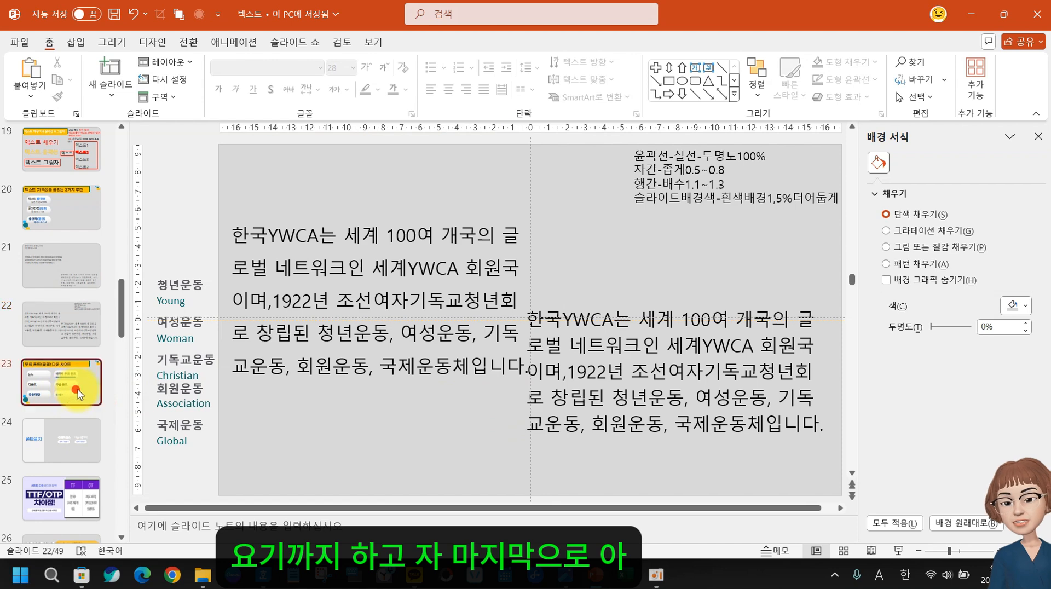
{"action": "left_click", "coordinate": [47, 332]}
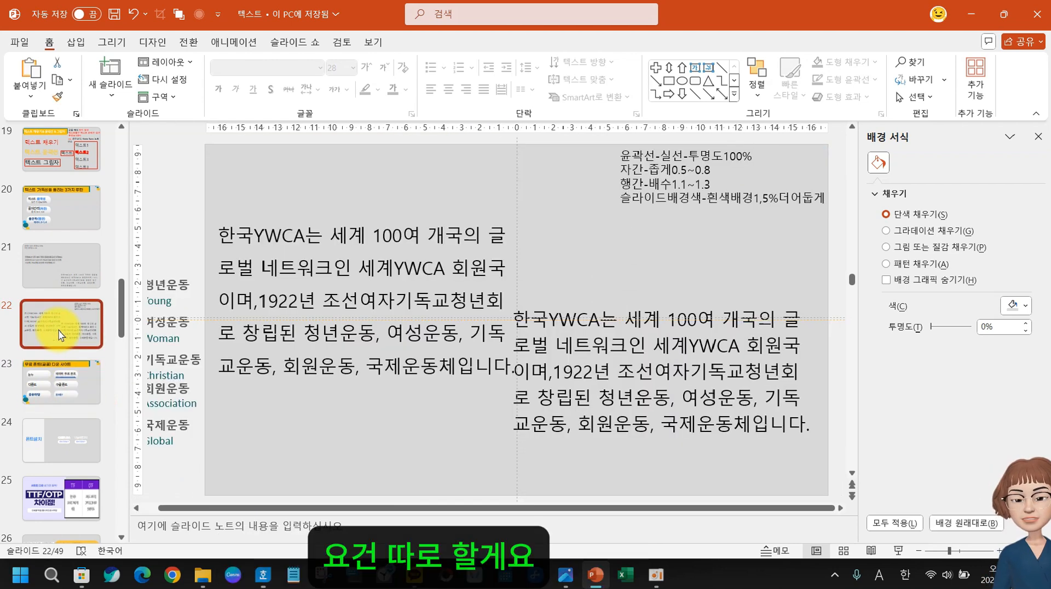
{"action": "scroll", "coordinate": [57, 353], "scroll_direction": "up", "scroll_amount": 5}
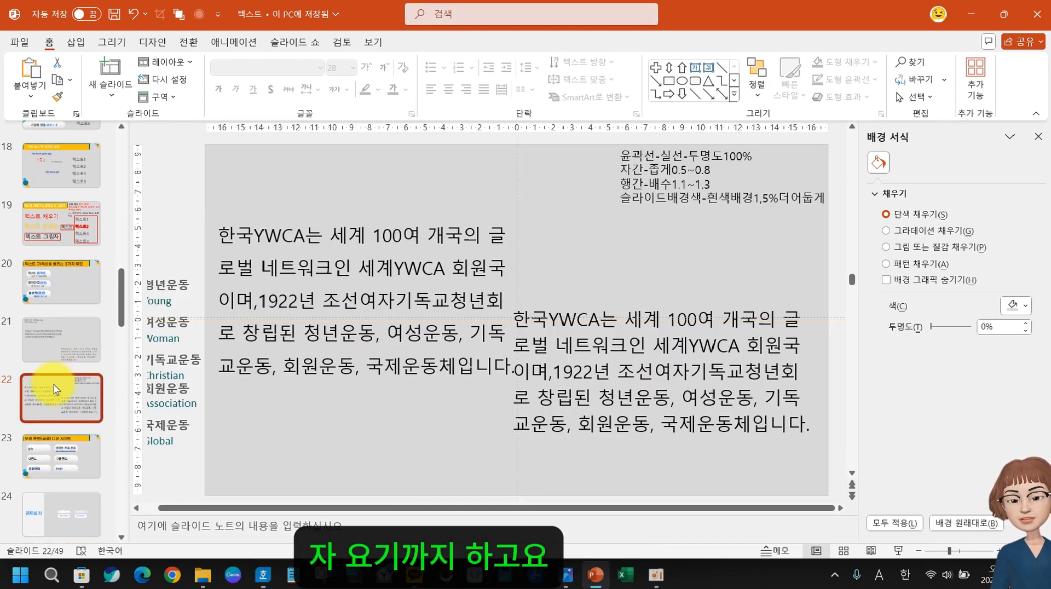
{"action": "scroll", "coordinate": [55, 405], "scroll_direction": "up", "scroll_amount": 1}
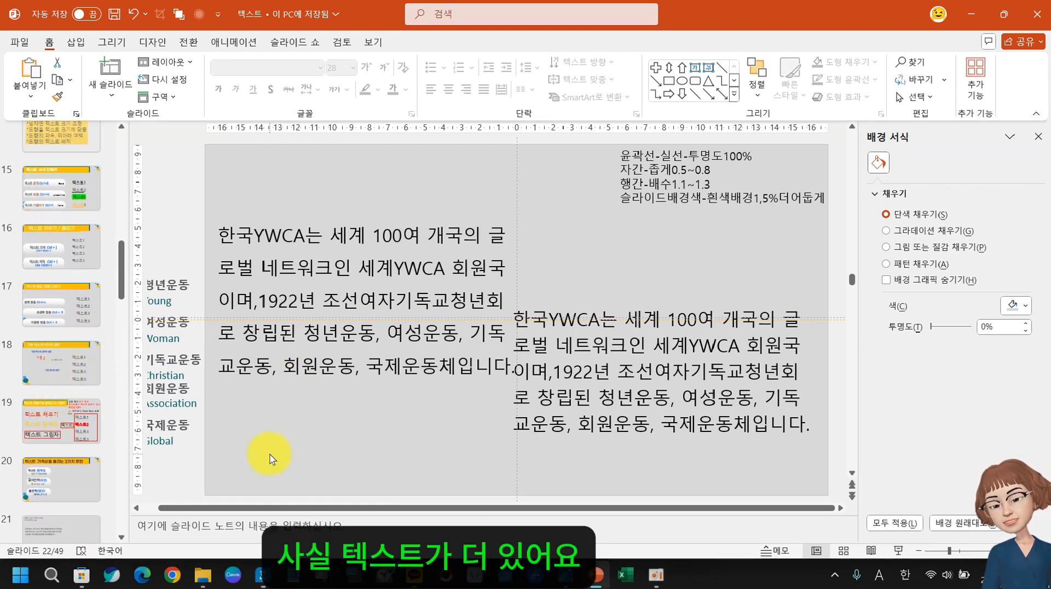
{"action": "scroll", "coordinate": [269, 457], "scroll_direction": "up", "scroll_amount": 2}
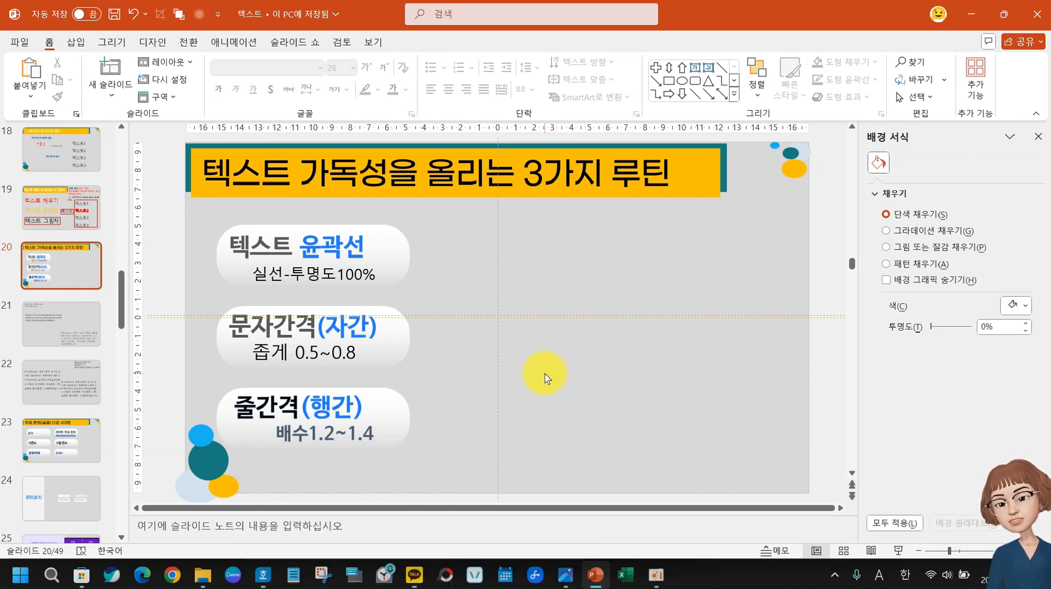
{"action": "scroll", "coordinate": [449, 273], "scroll_direction": "up", "scroll_amount": 3}
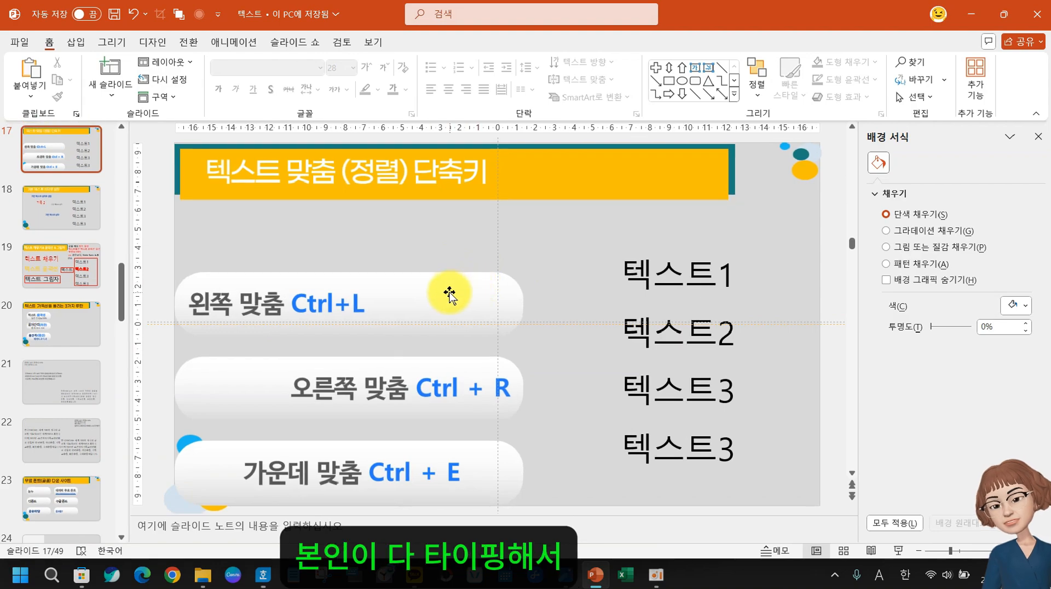
{"action": "scroll", "coordinate": [448, 290], "scroll_direction": "up", "scroll_amount": 2}
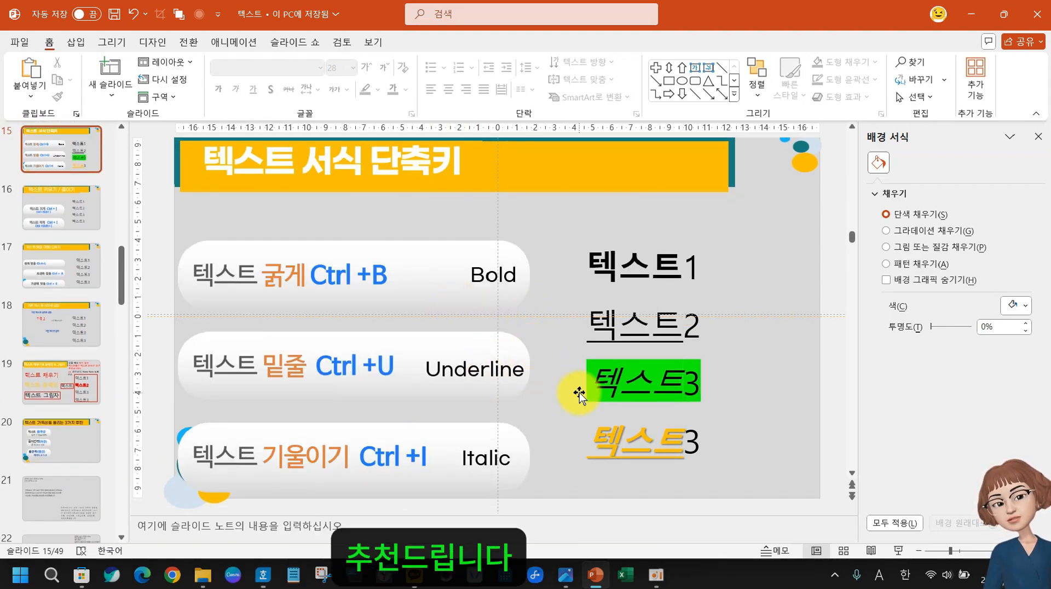
{"action": "scroll", "coordinate": [480, 376], "scroll_direction": "up", "scroll_amount": 5}
{"action": "scroll", "coordinate": [393, 272], "scroll_direction": "up", "scroll_amount": 7}
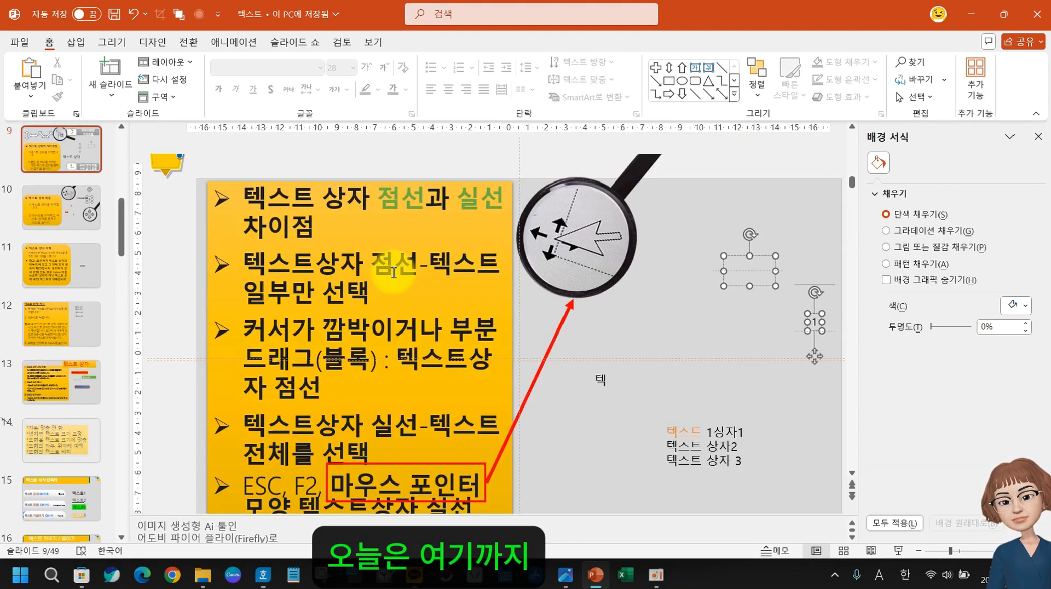
{"action": "scroll", "coordinate": [394, 272], "scroll_direction": "up", "scroll_amount": 1}
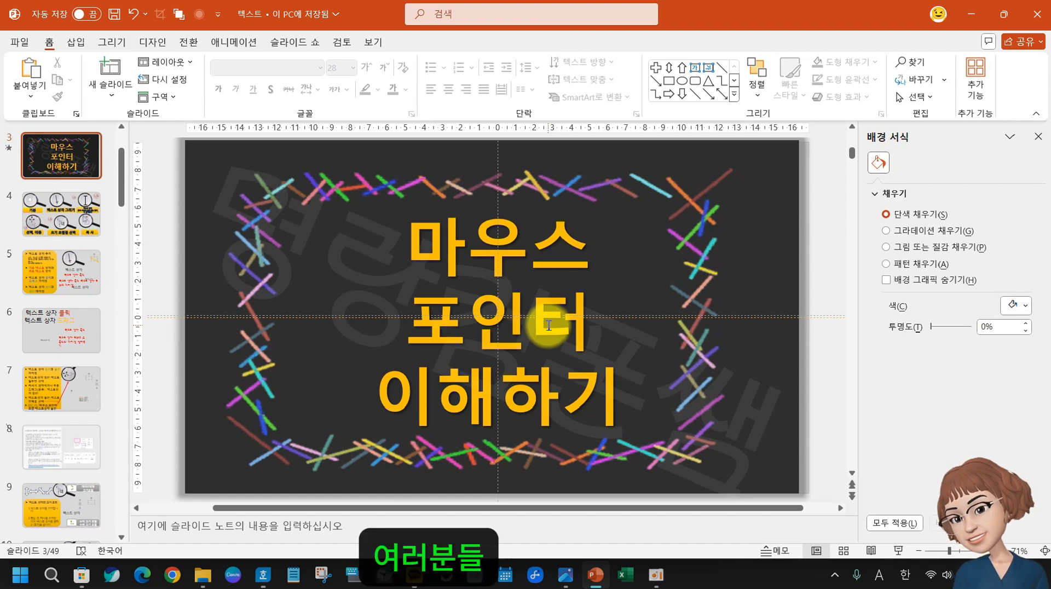
{"action": "scroll", "coordinate": [161, 127], "scroll_direction": "up", "scroll_amount": 1}
{"action": "scroll", "coordinate": [33, 156], "scroll_direction": "up", "scroll_amount": 2}
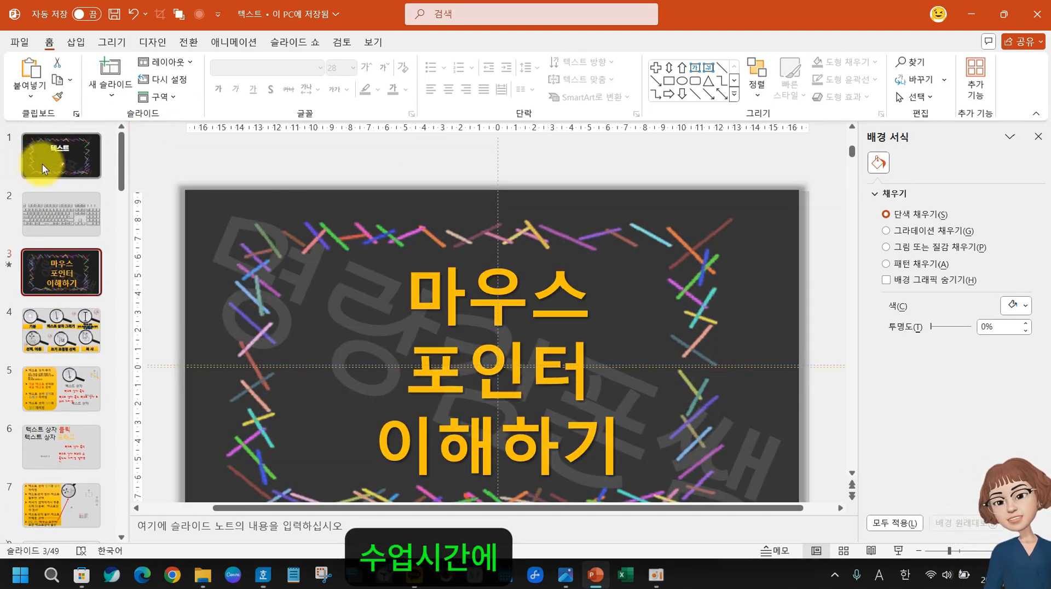